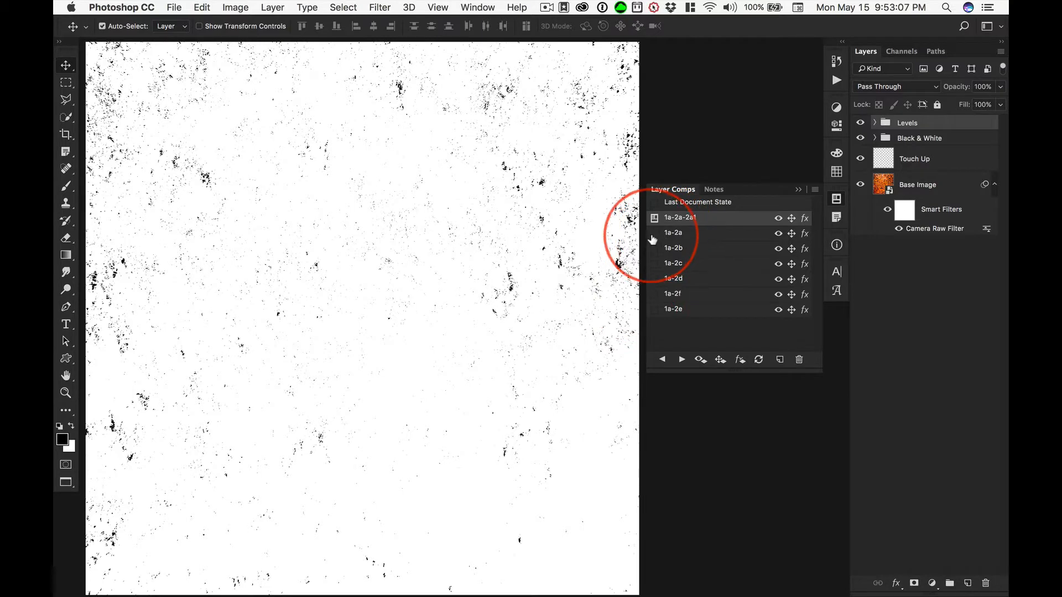
Preview layer comp 1a-2a and switch the document to layer comp 1a-2e.
click(655, 232)
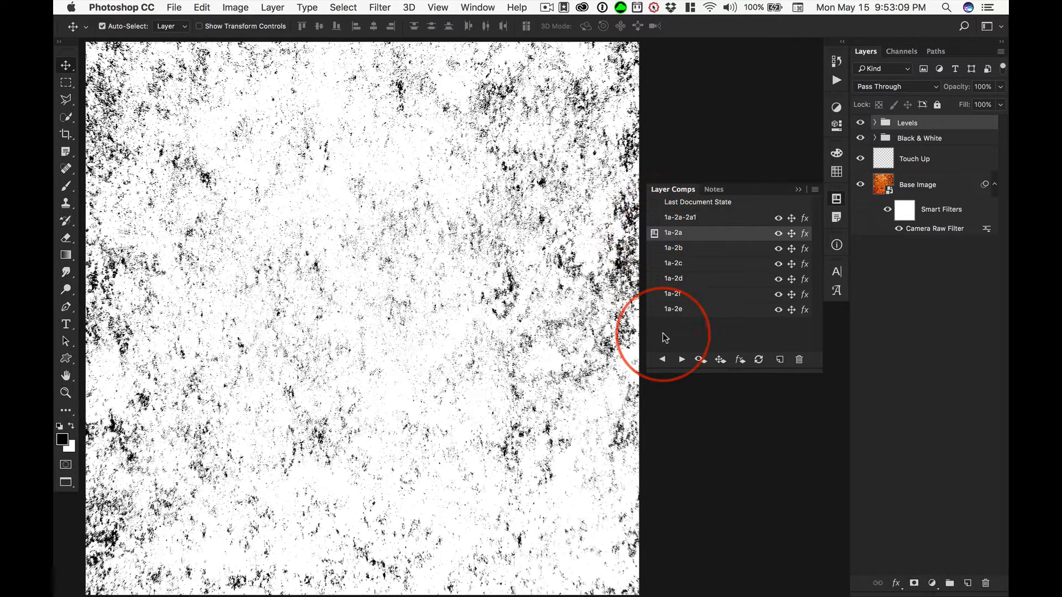
click(664, 312)
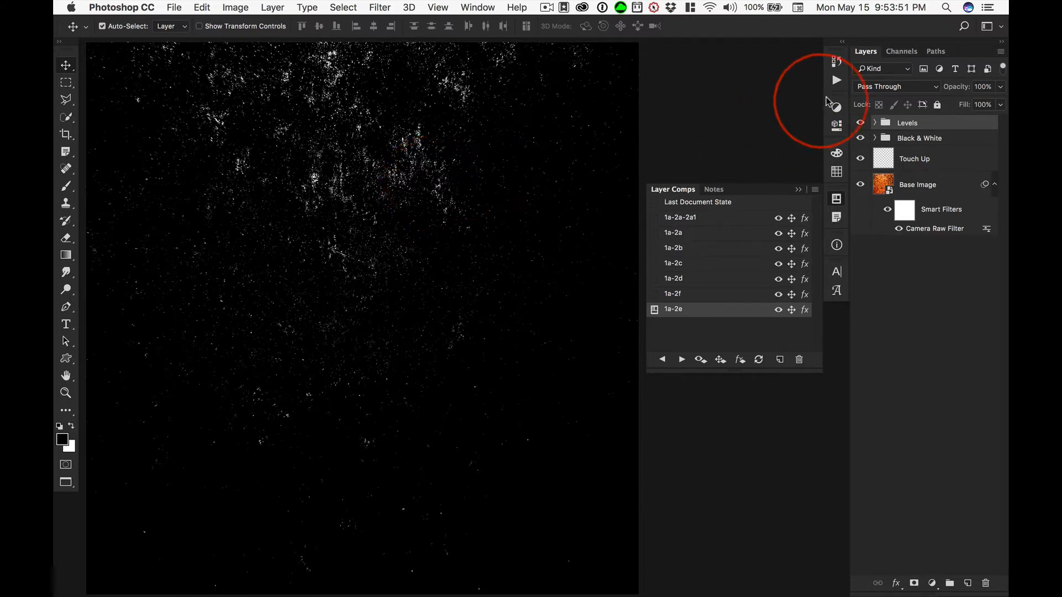
Start recording a new action named "Textures Folder" in the 5000 px Textures set.
click(836, 81)
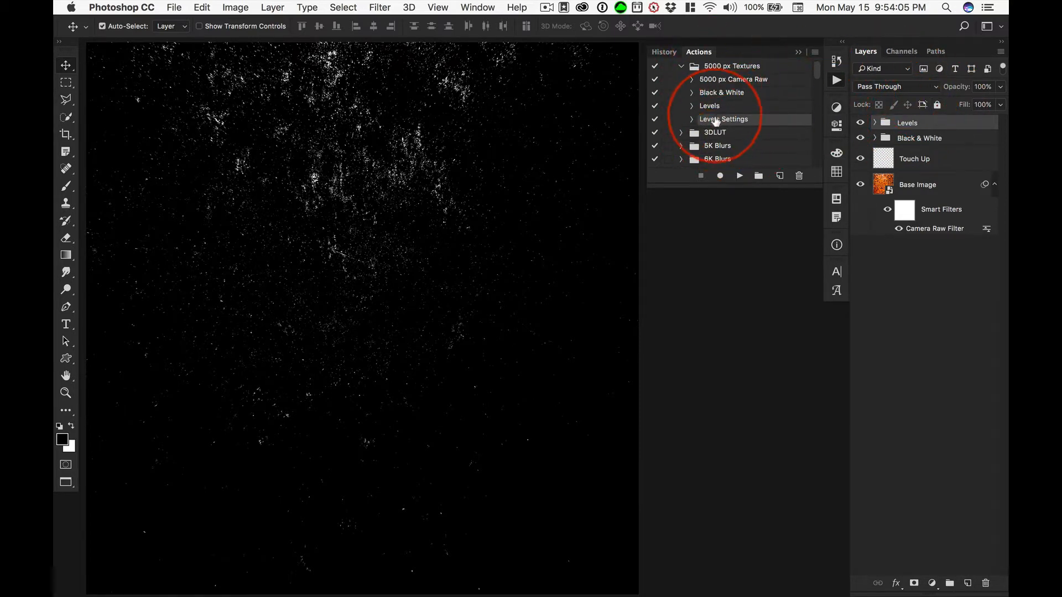
click(779, 176)
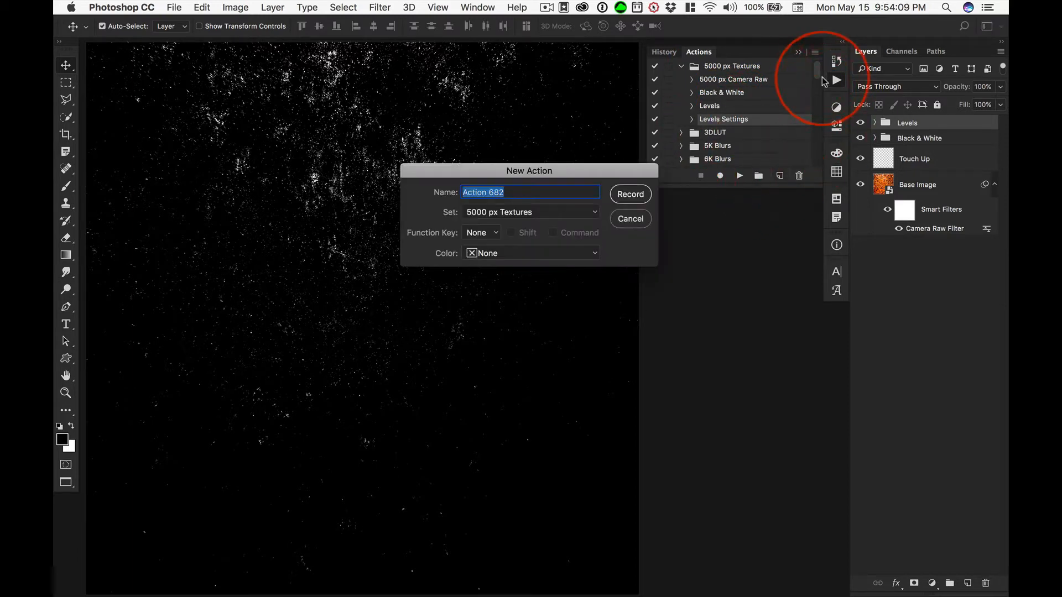
text(Textu)
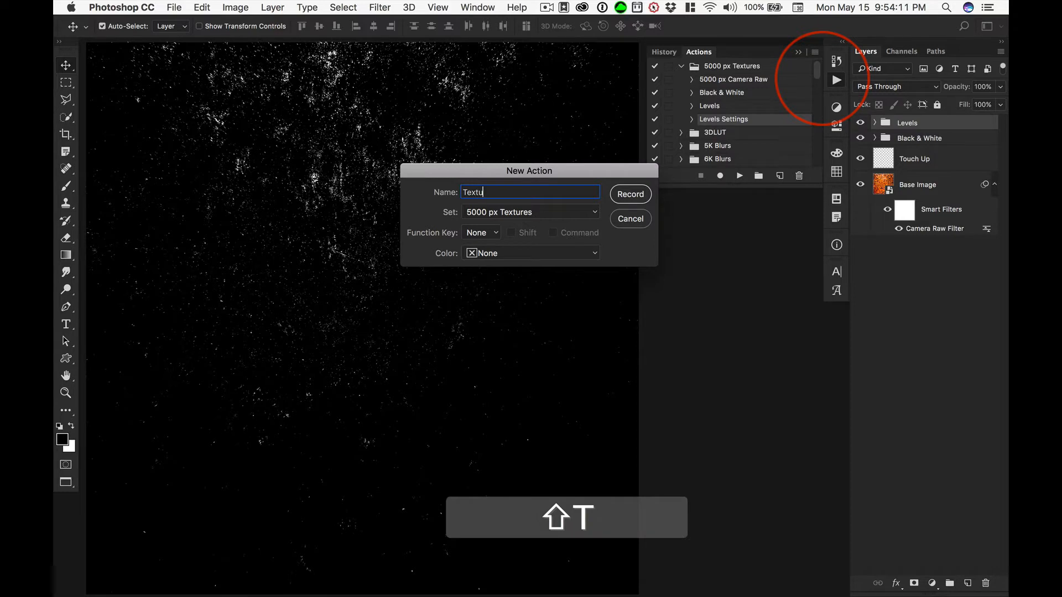
text(res Folder)
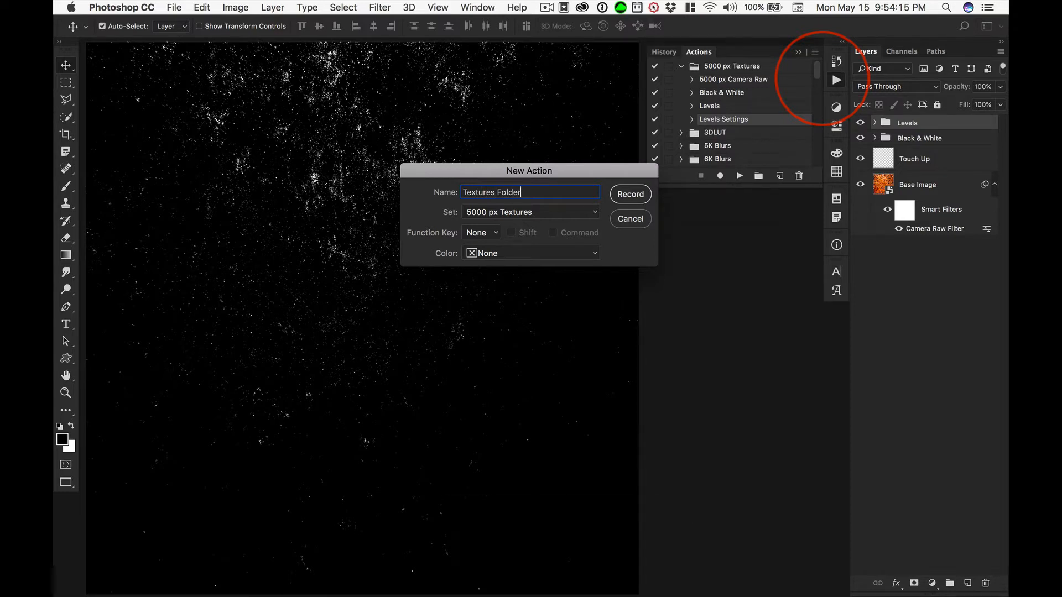
key(Return)
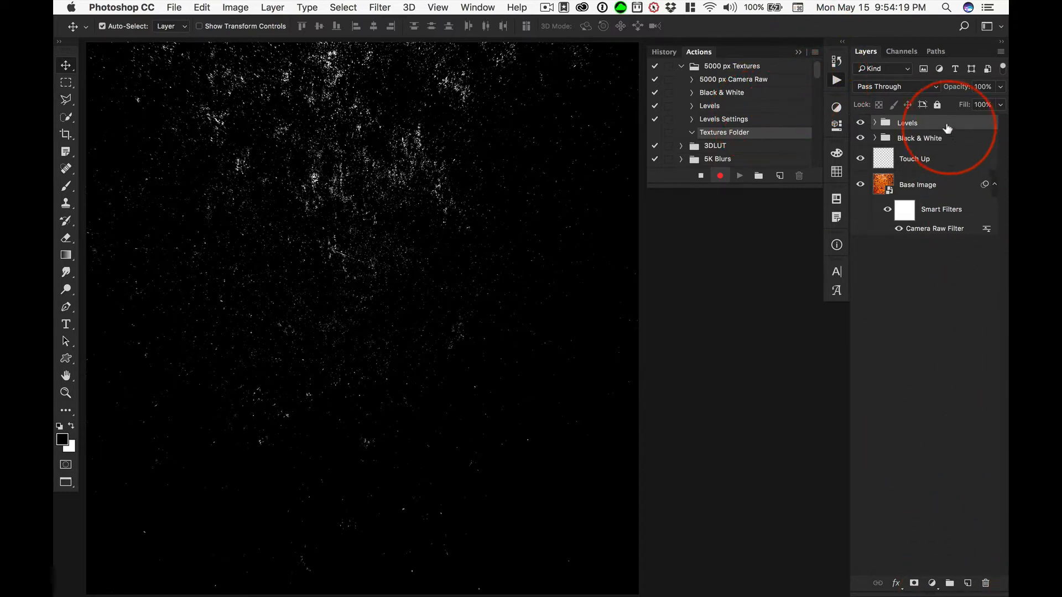
Create a new Pass Through layer group named "Textures" above the Levels group.
alt+click(949, 584)
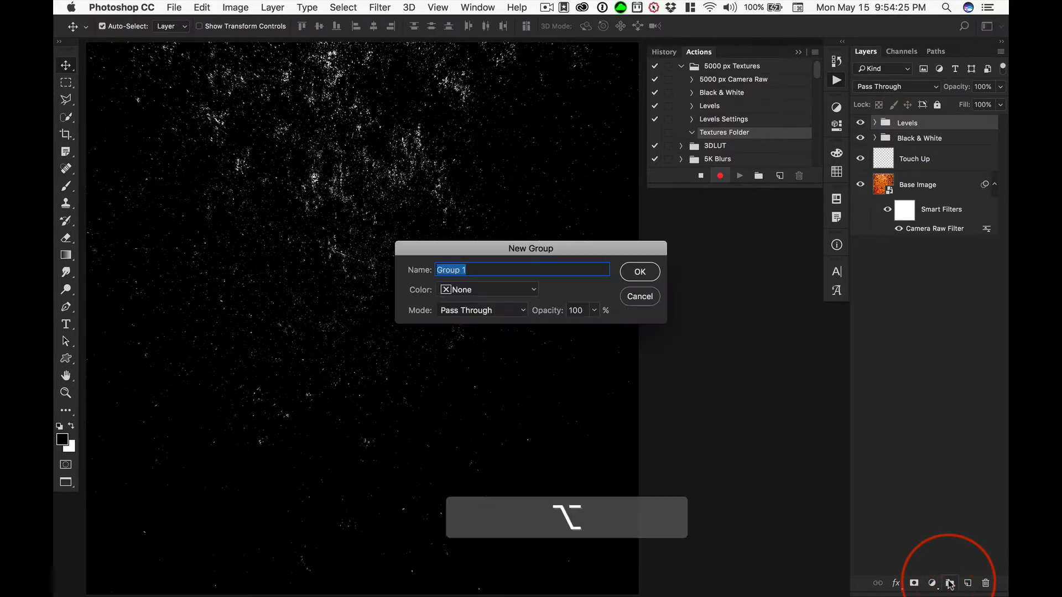
text(Texture)
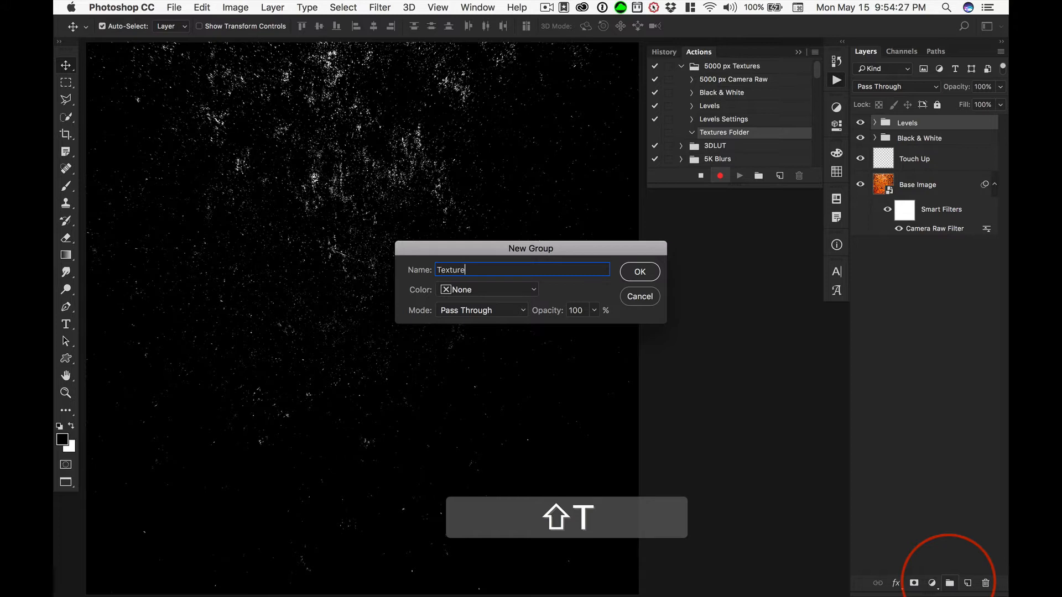
text(s)
key(Return)
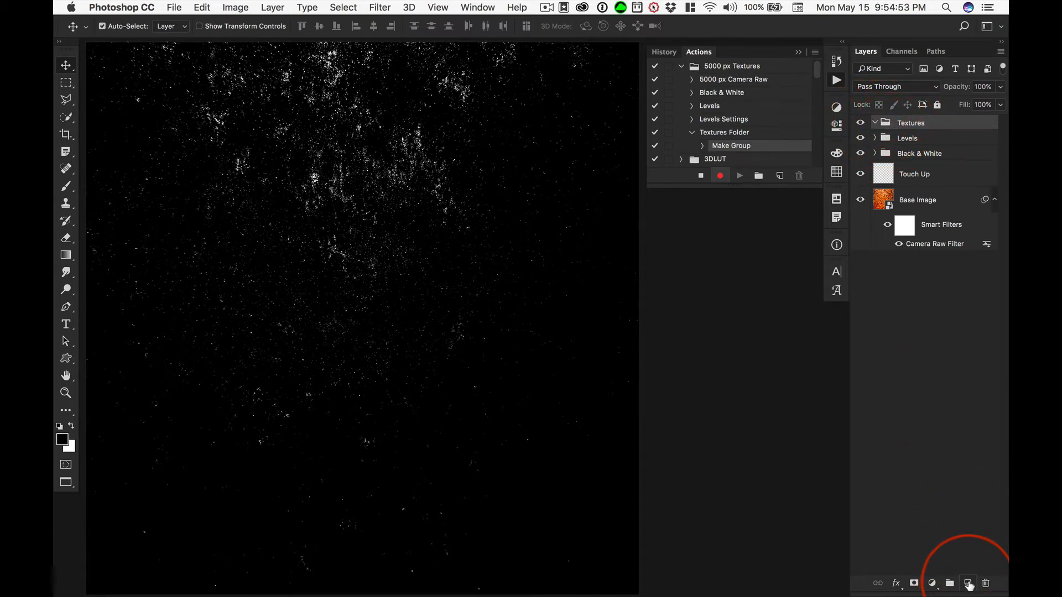
Add a new layer with default settings inside the Textures group, and end the action recording.
key(alt)
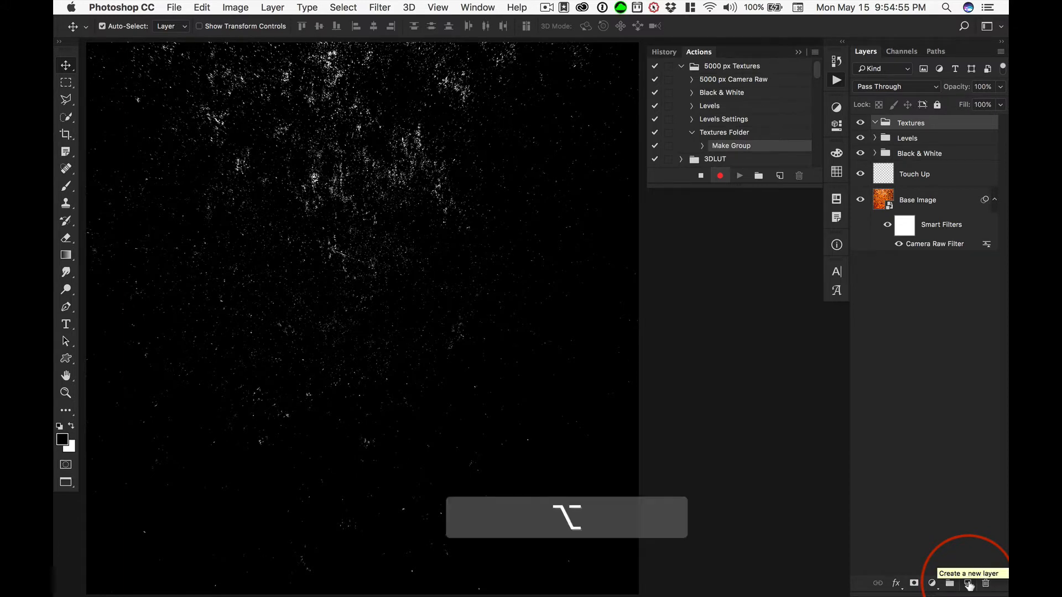
alt+click(969, 583)
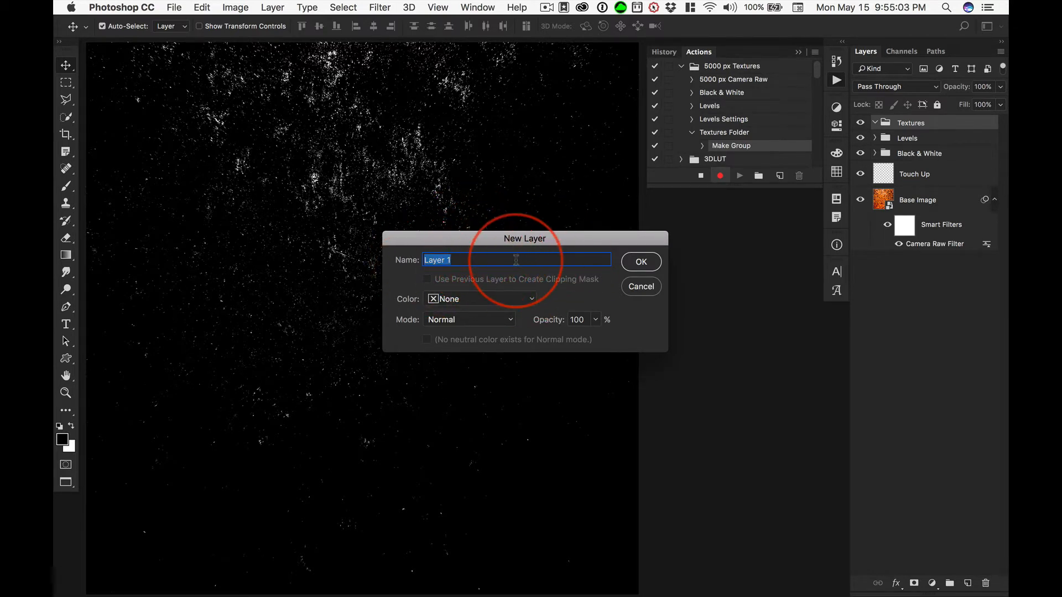
click(640, 262)
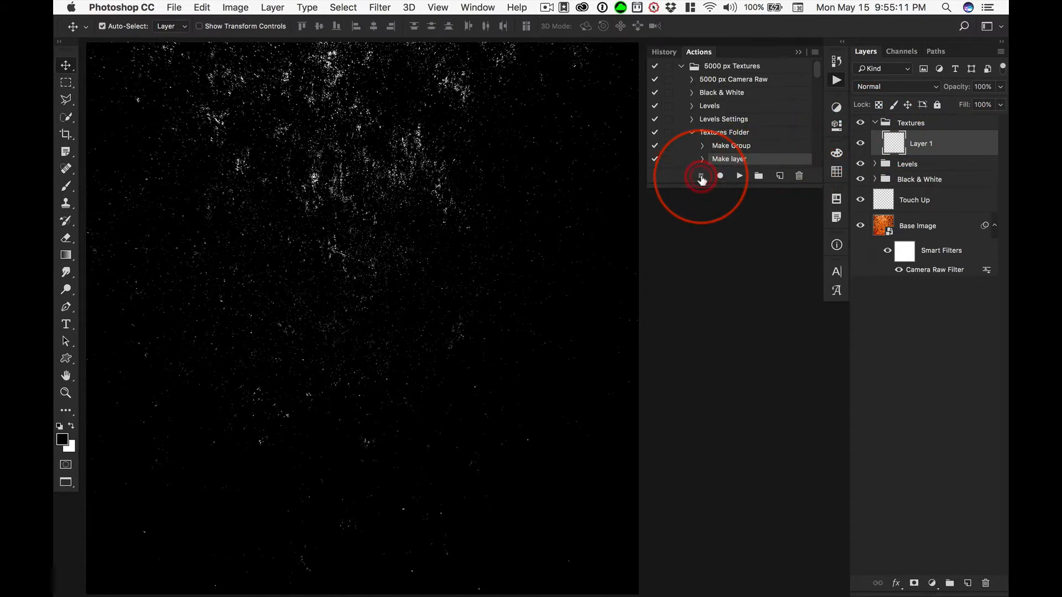
click(701, 177)
click(692, 132)
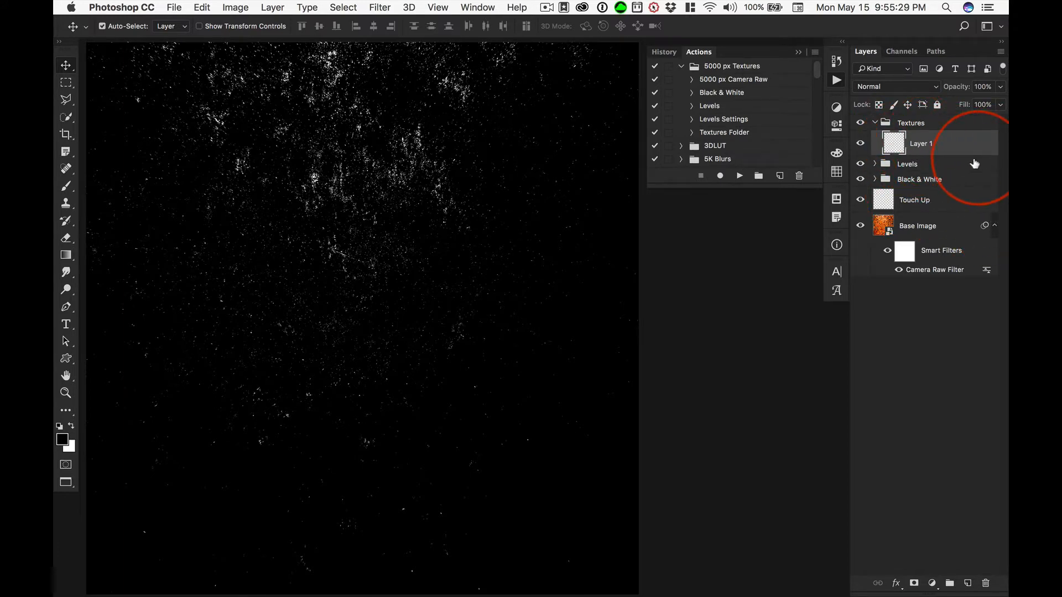
With layer comp 1a-2e applied and Layer 1 visible, stamp all visible layers into Layer 1 and rename it 1a-2e.
click(836, 199)
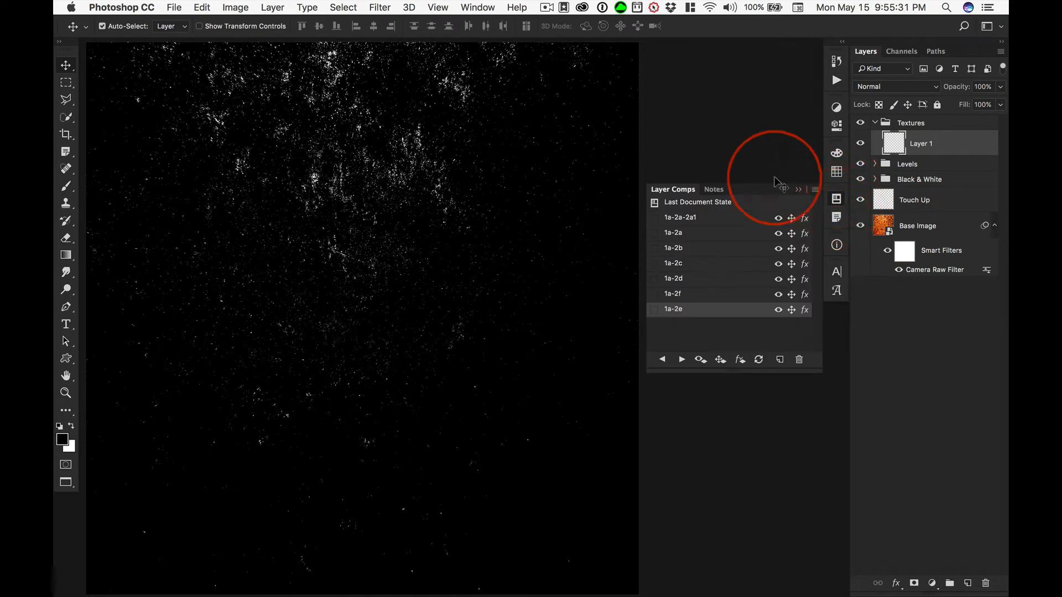
click(654, 310)
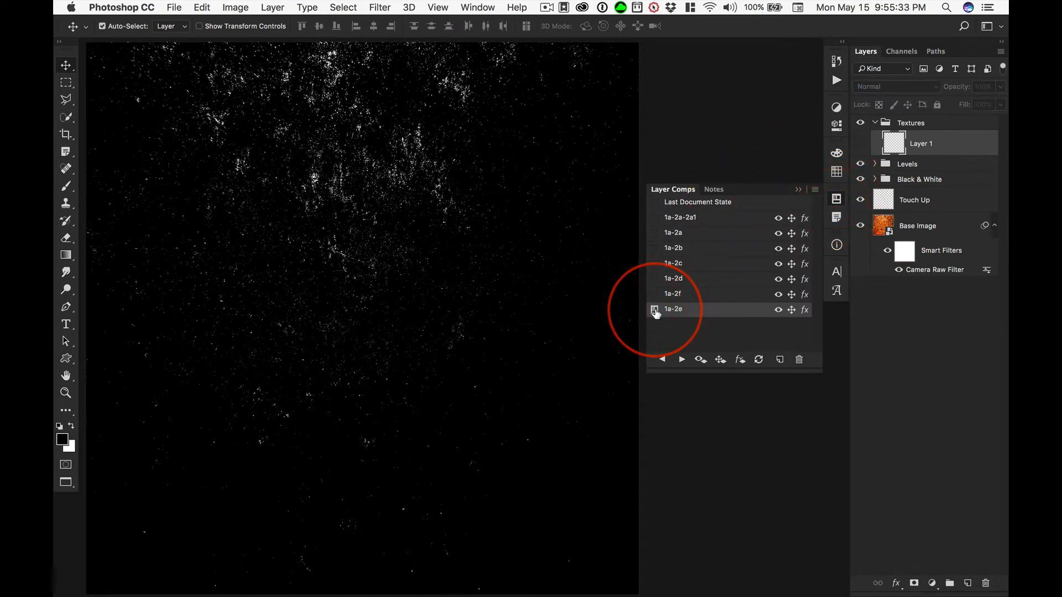
click(860, 143)
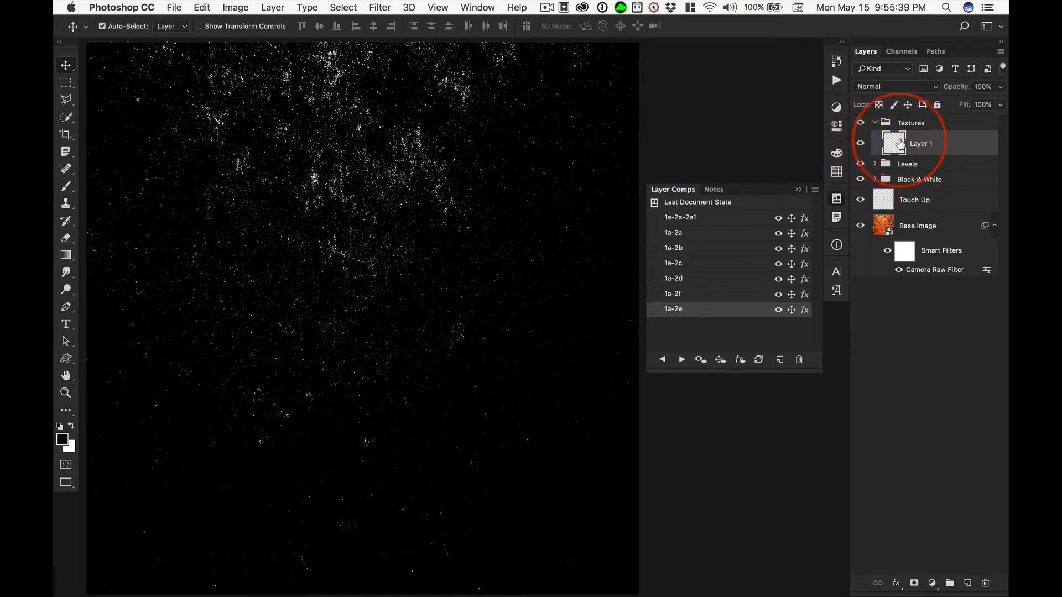
click(655, 313)
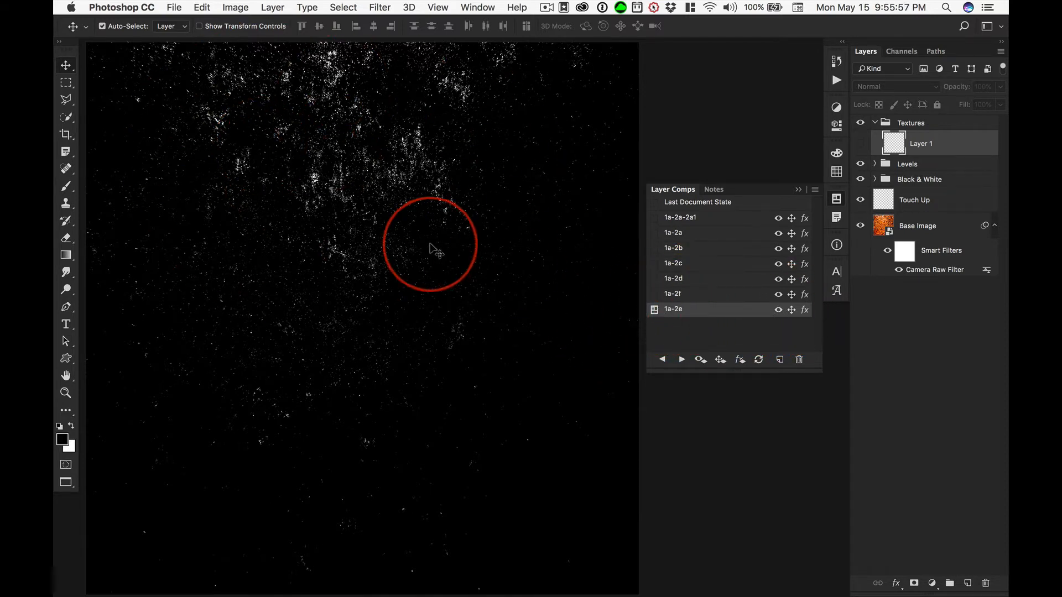
click(860, 144)
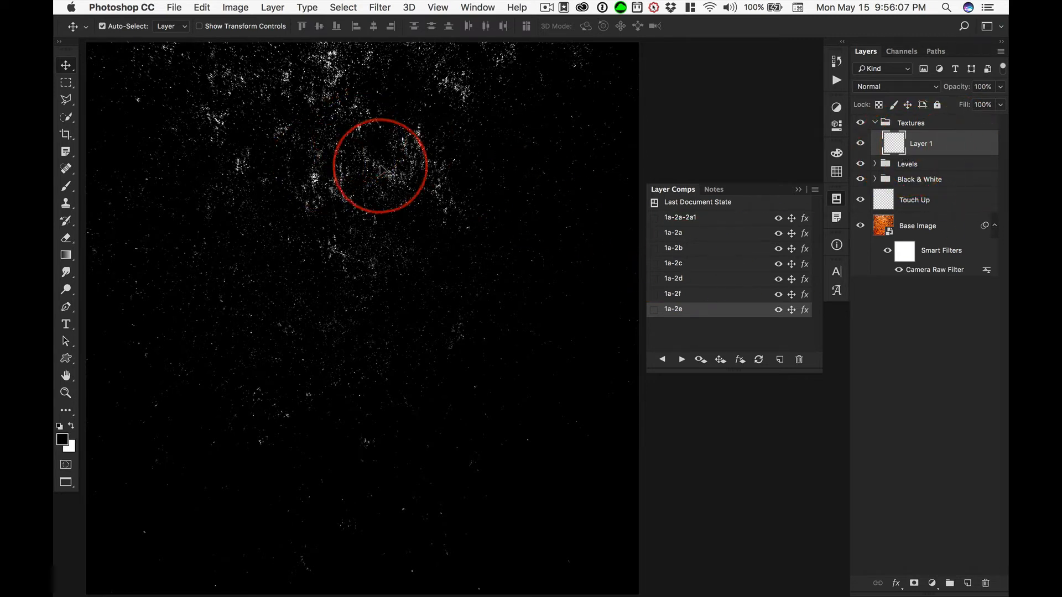
key(alt+shift+super)
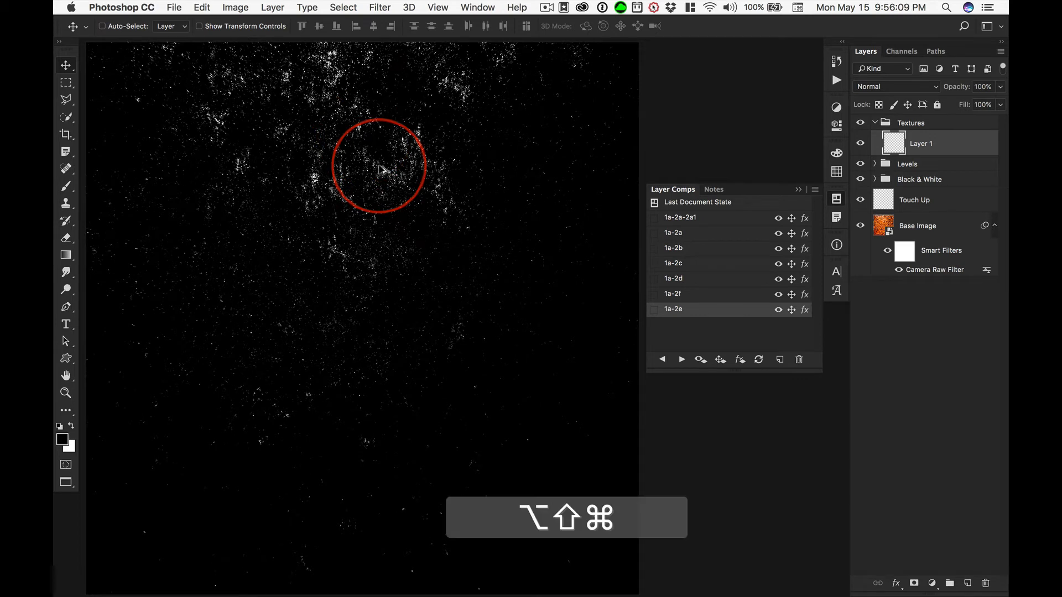
key(alt+shift+super+e)
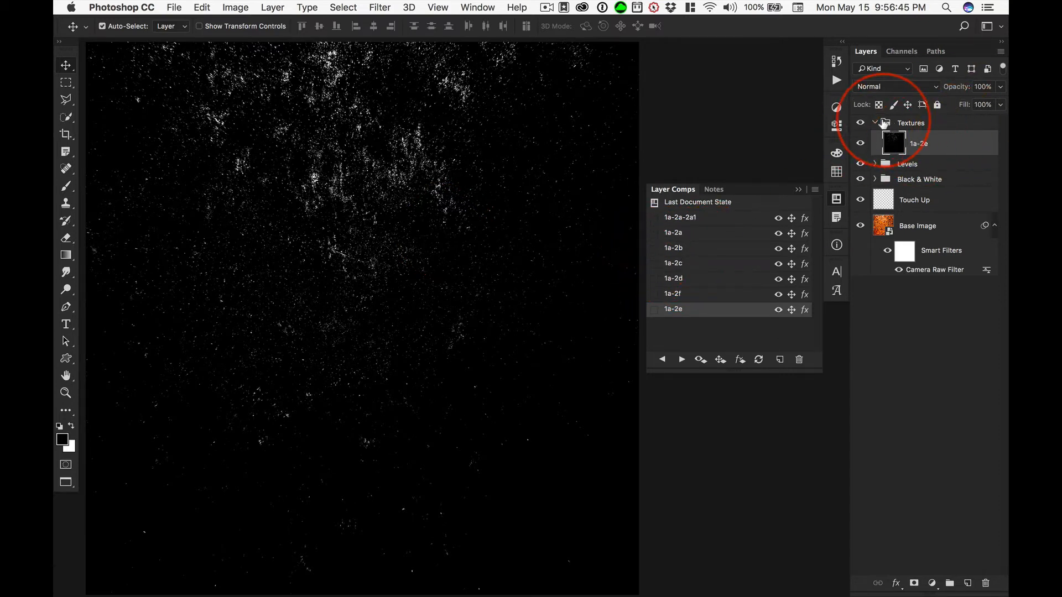
Switch to layer comp 1a-2b and expand the Textures and Levels groups to show their layers.
click(875, 123)
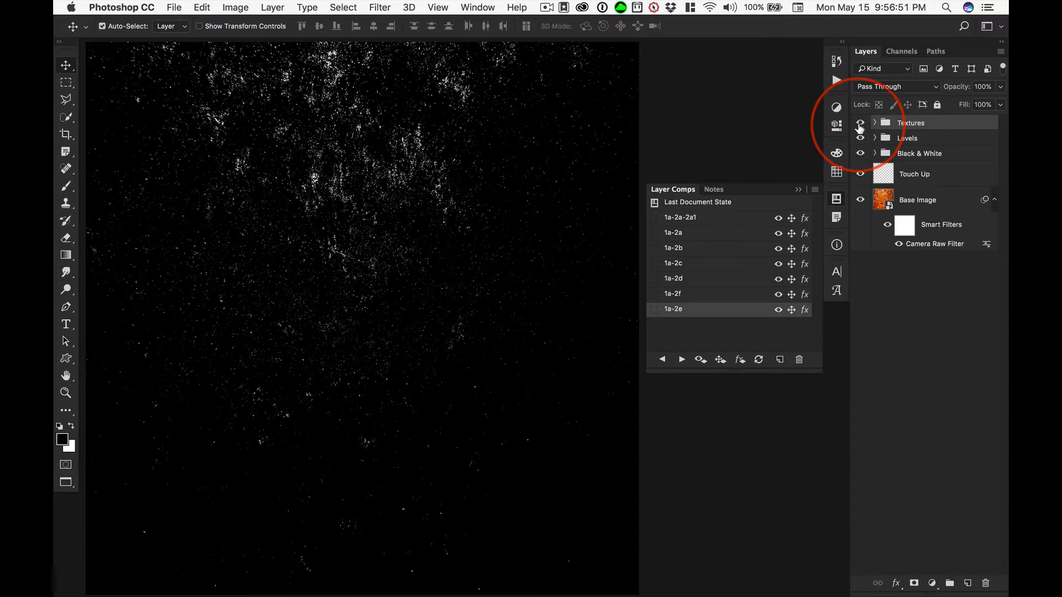
click(655, 249)
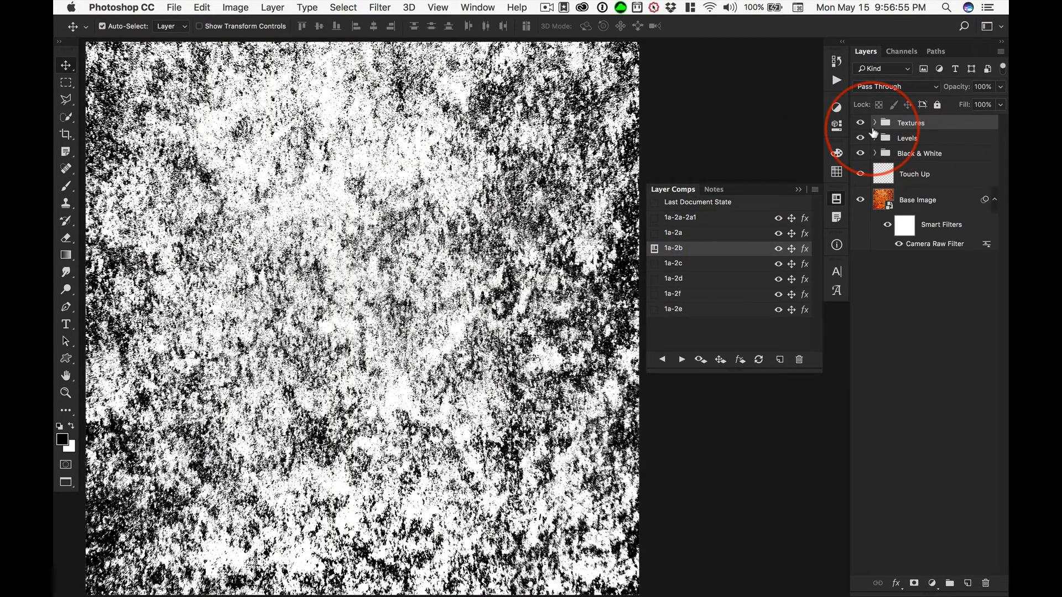
click(874, 123)
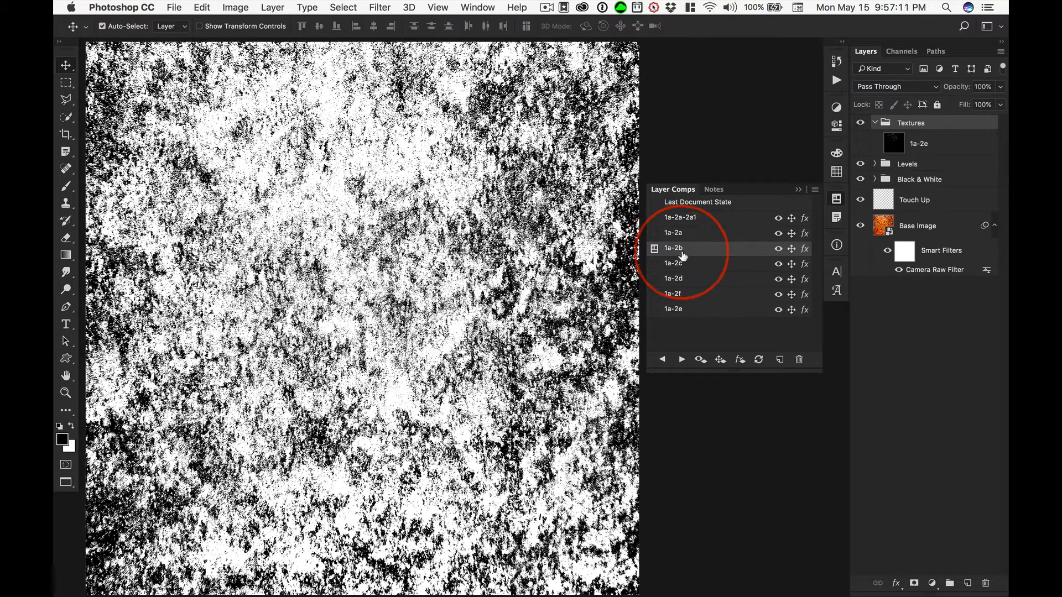
click(874, 163)
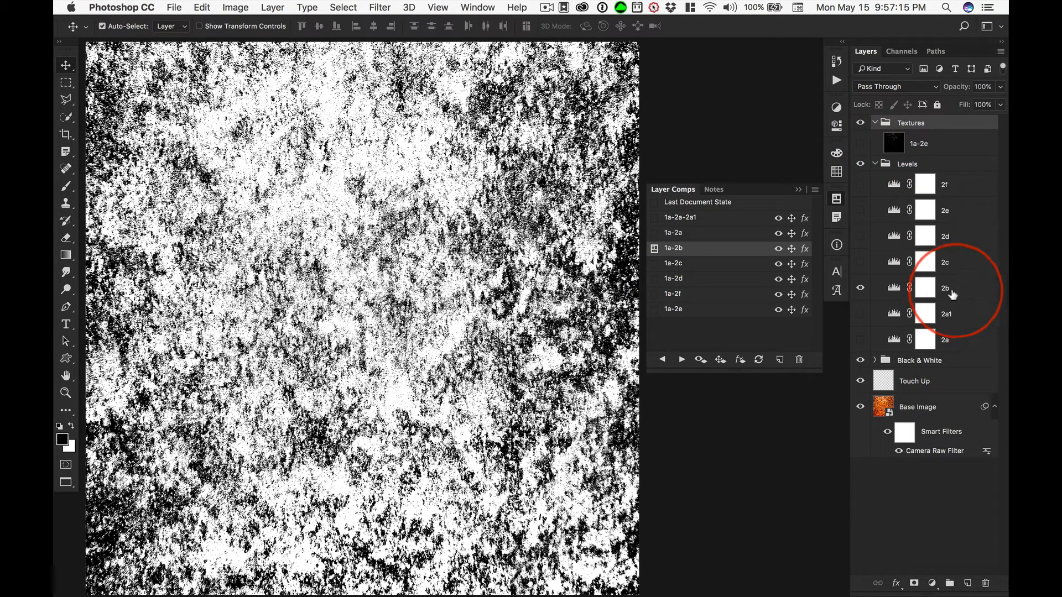
Set the white input level of the 2b Levels adjustment layer to 190.
double_click(893, 288)
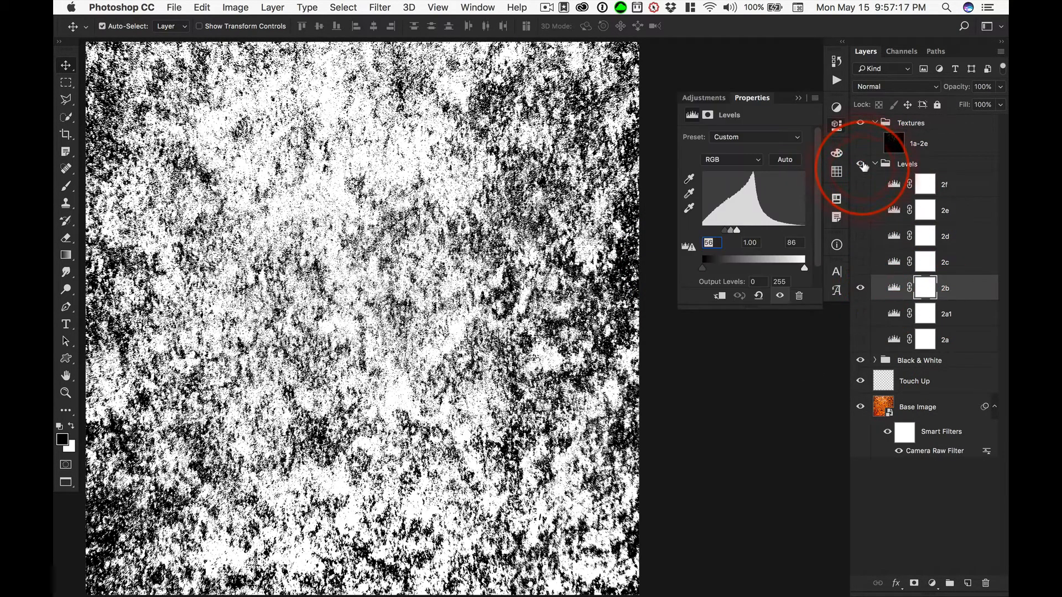
drag(737, 230, 777, 230)
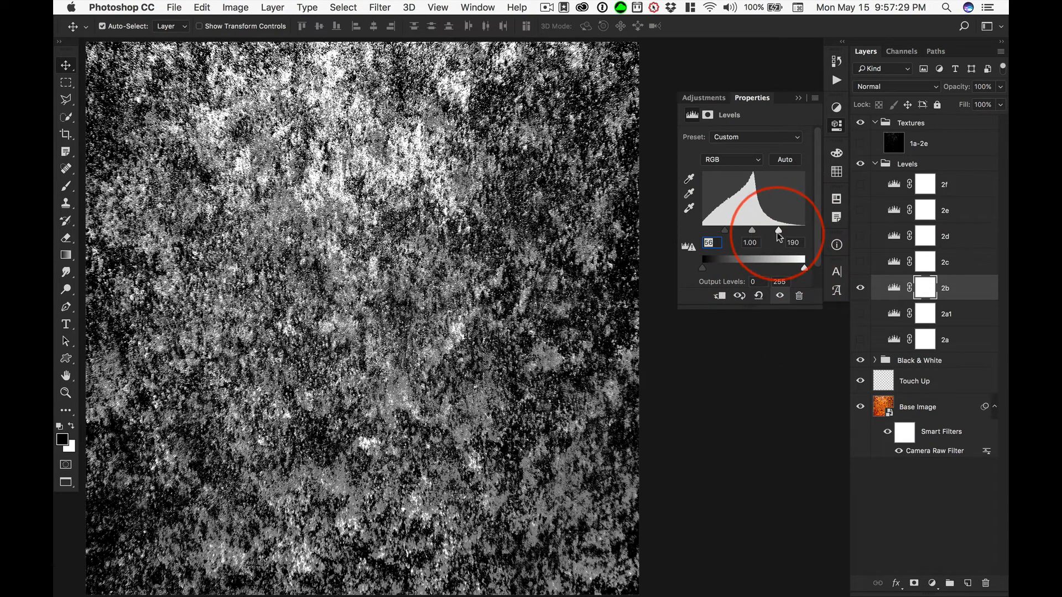
click(798, 98)
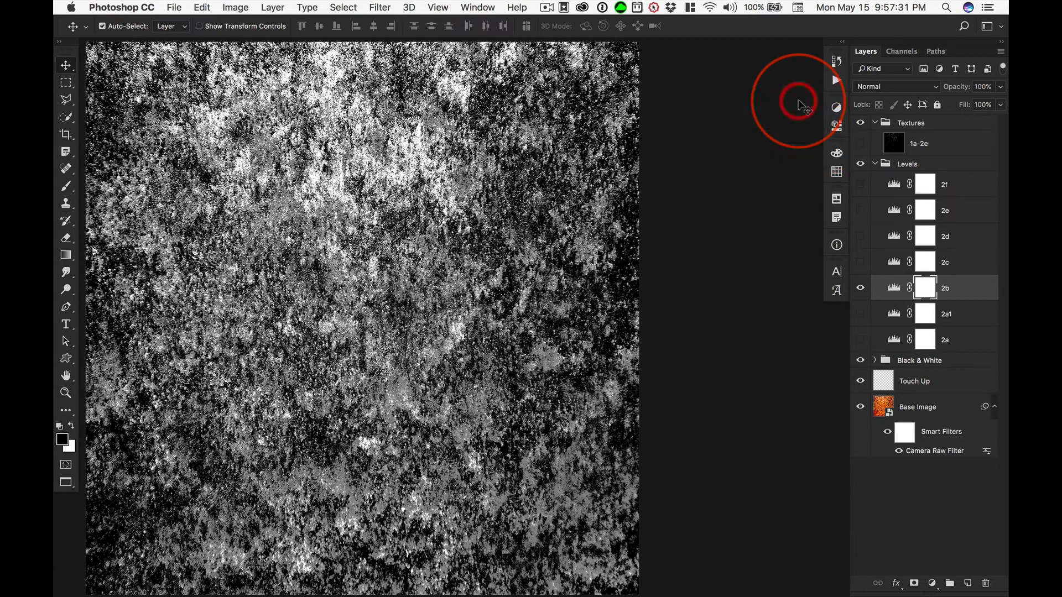
Compare layer comps 1a-2a, 1a-2b and 1a-2c, and return to 1a-2b.
click(836, 198)
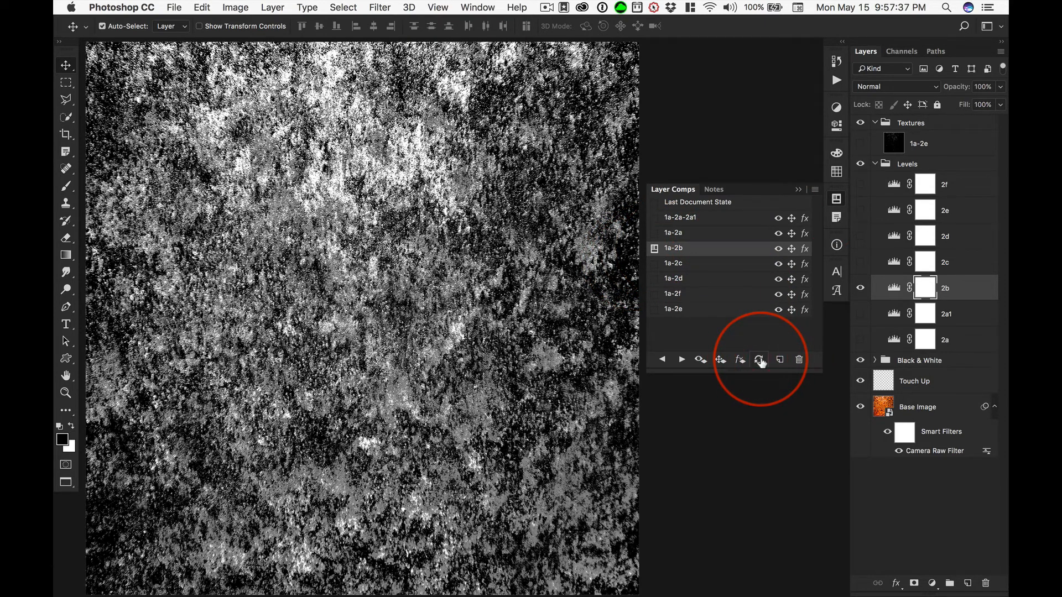
click(654, 233)
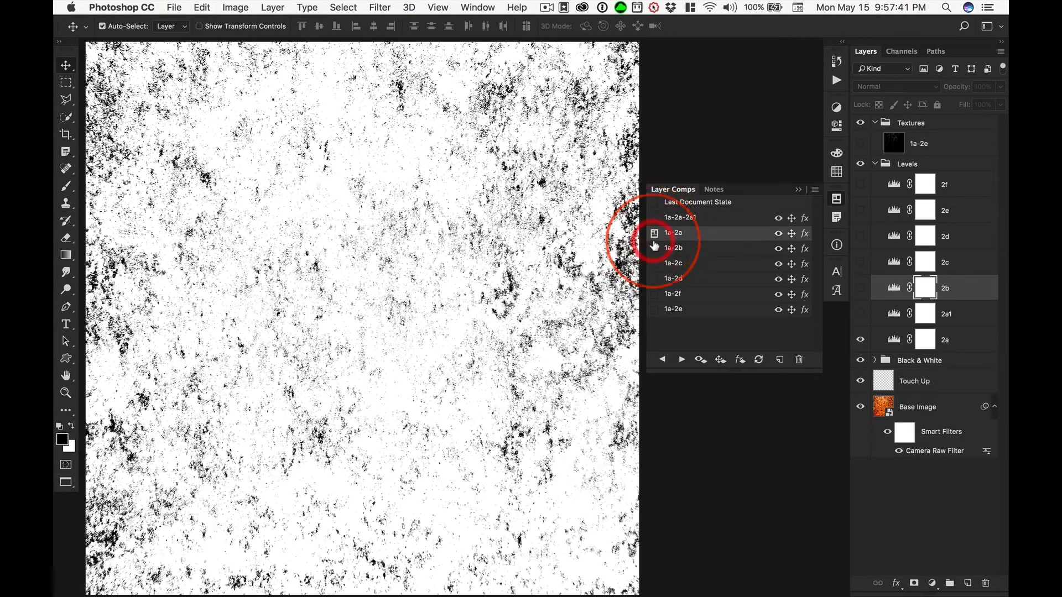
click(654, 248)
click(654, 263)
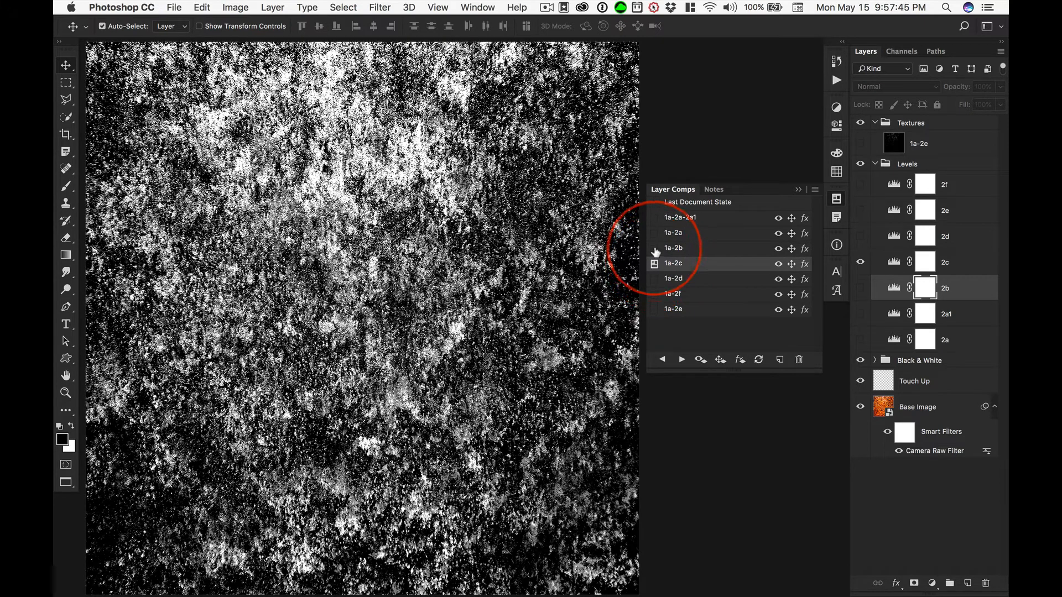
click(654, 247)
click(654, 264)
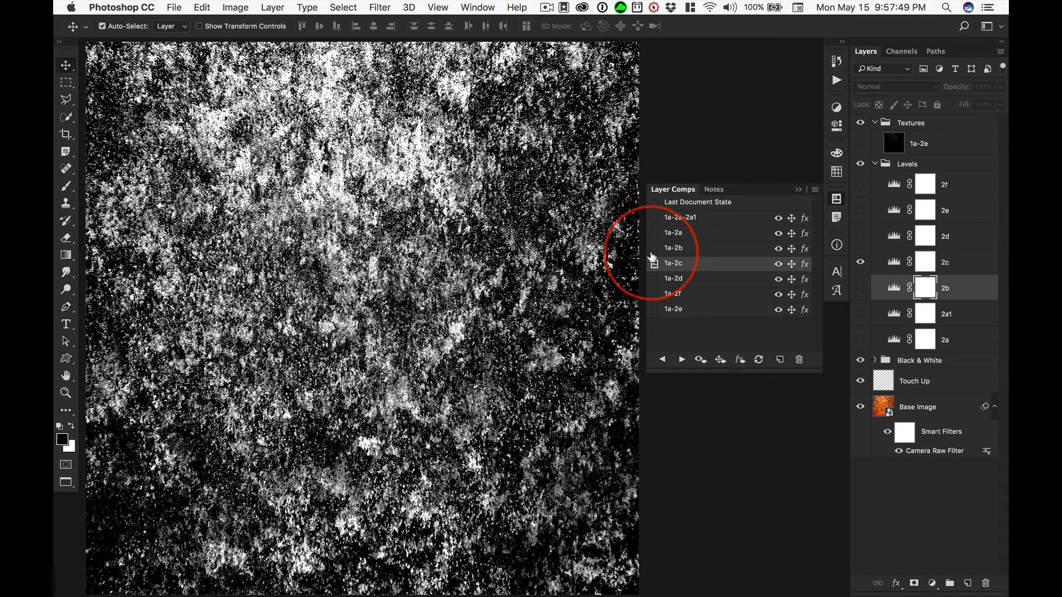
click(654, 248)
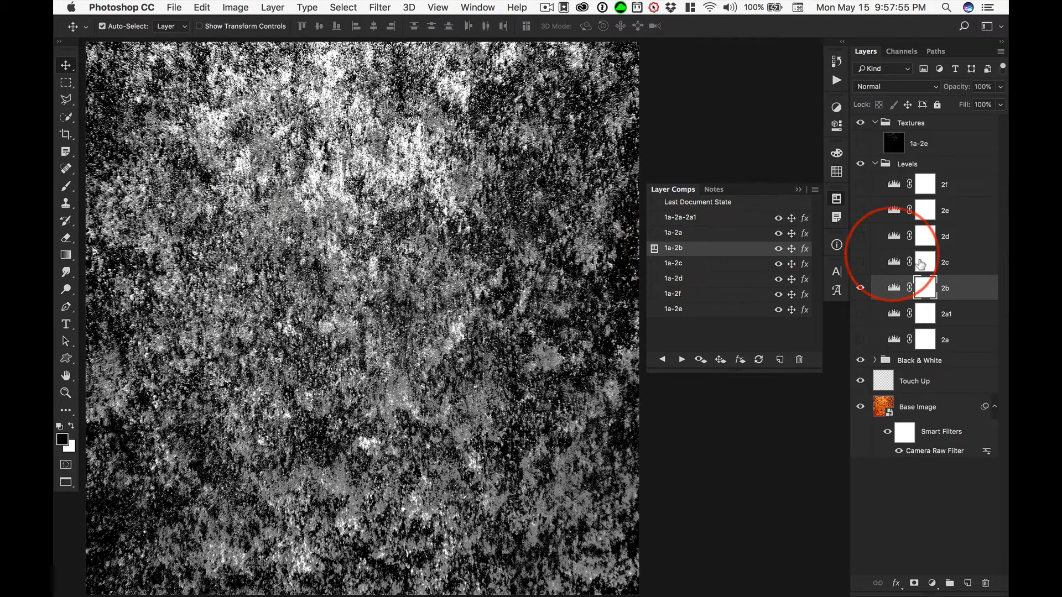
Set the black input level of the 2b Levels adjustment layer to 116.
double_click(894, 287)
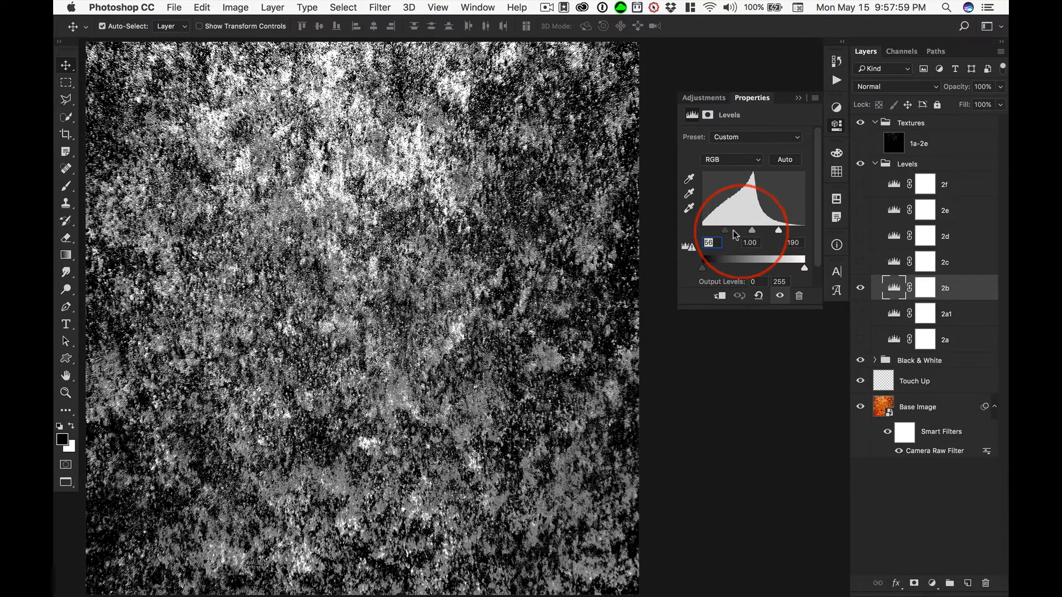
drag(725, 230, 749, 234)
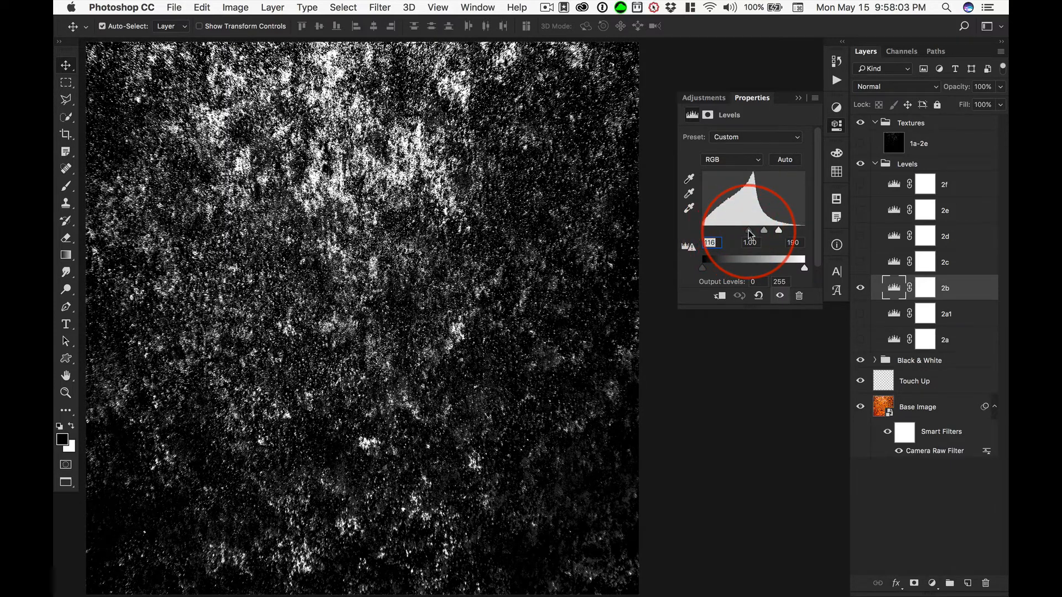
Set the white input level of the 2b Levels adjustment layer to 210 and update layer comp 1a-2b.
drag(778, 232, 786, 233)
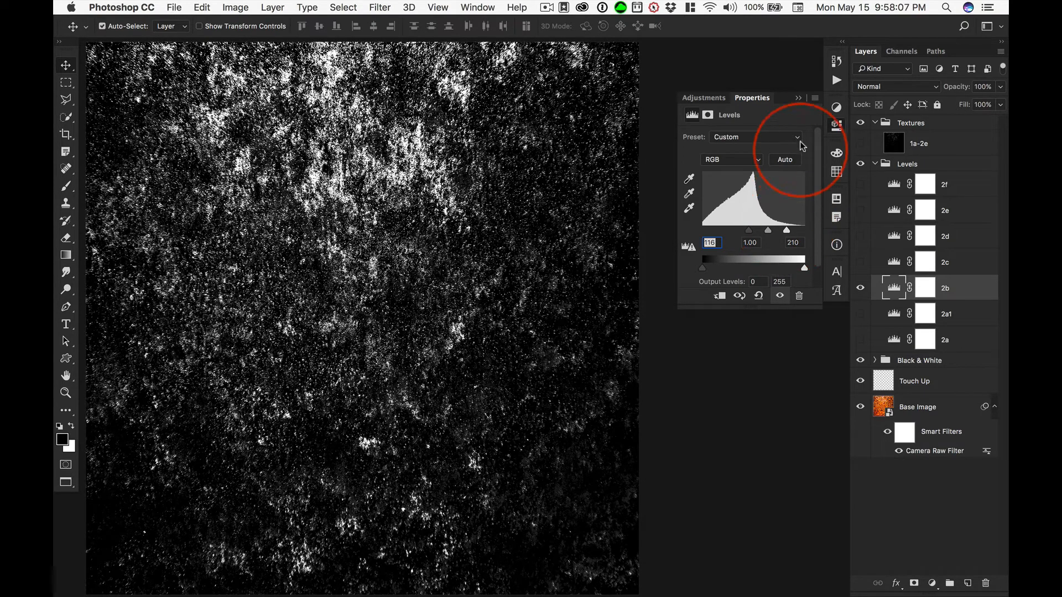
click(799, 98)
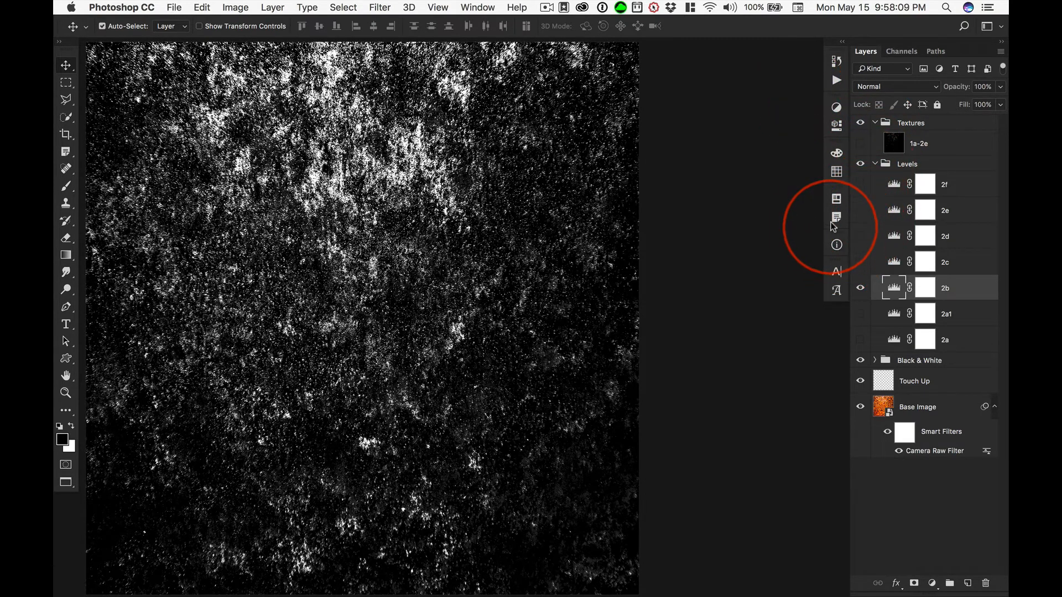
click(836, 198)
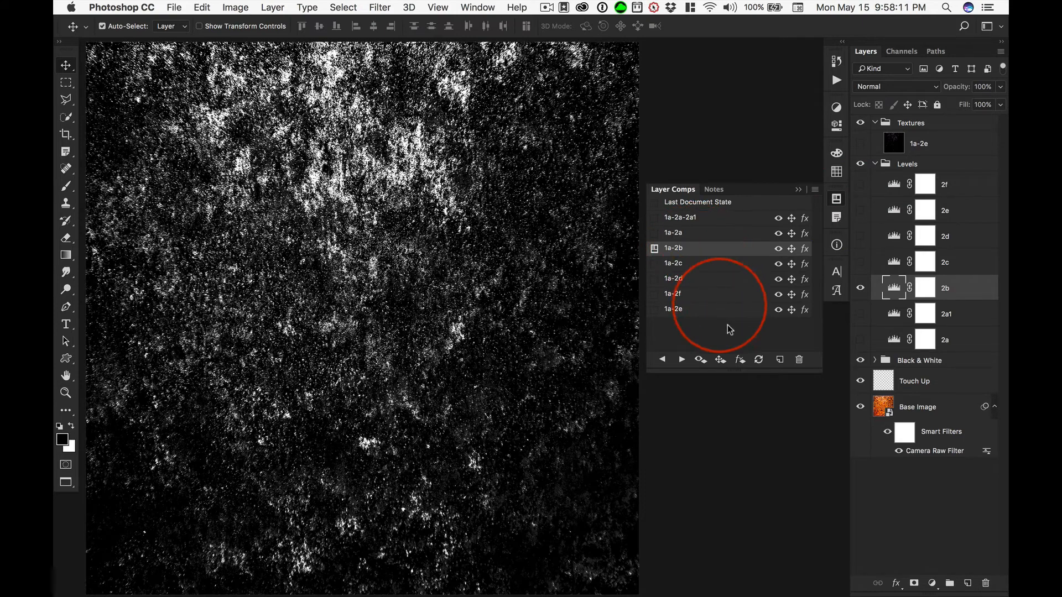
click(758, 359)
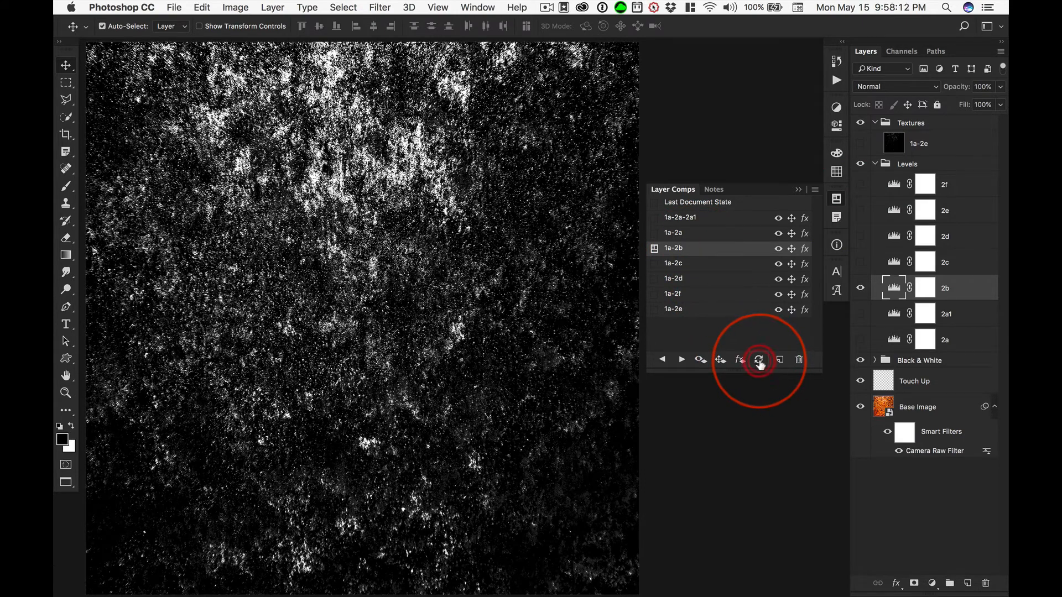
Compare layer comps 1a-2a, 1a-2b, 1a-2c and 1a-2d on the canvas.
click(653, 265)
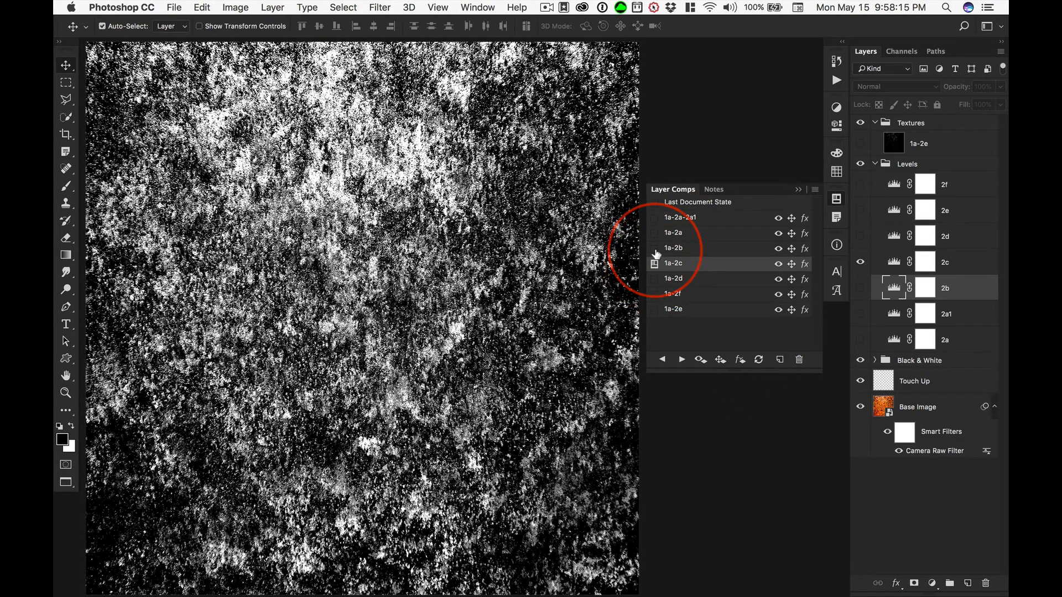
click(654, 248)
click(654, 233)
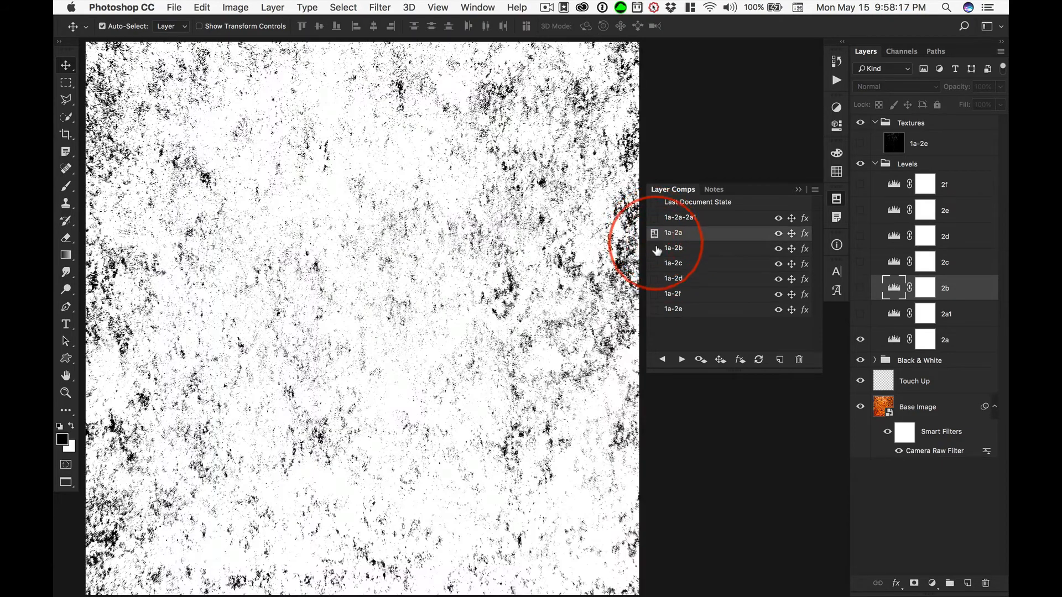
click(655, 248)
click(654, 264)
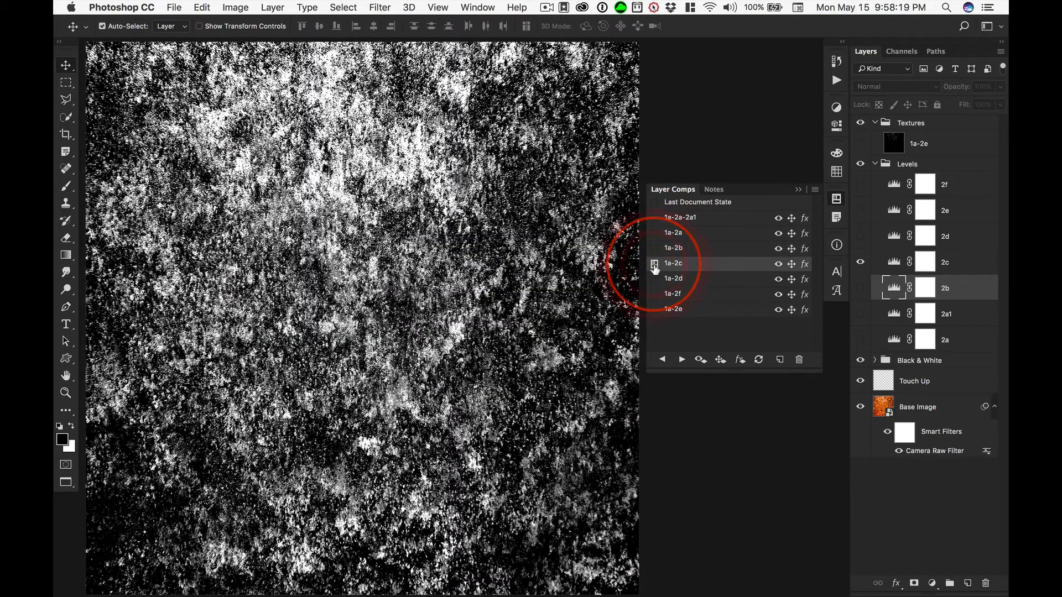
click(653, 280)
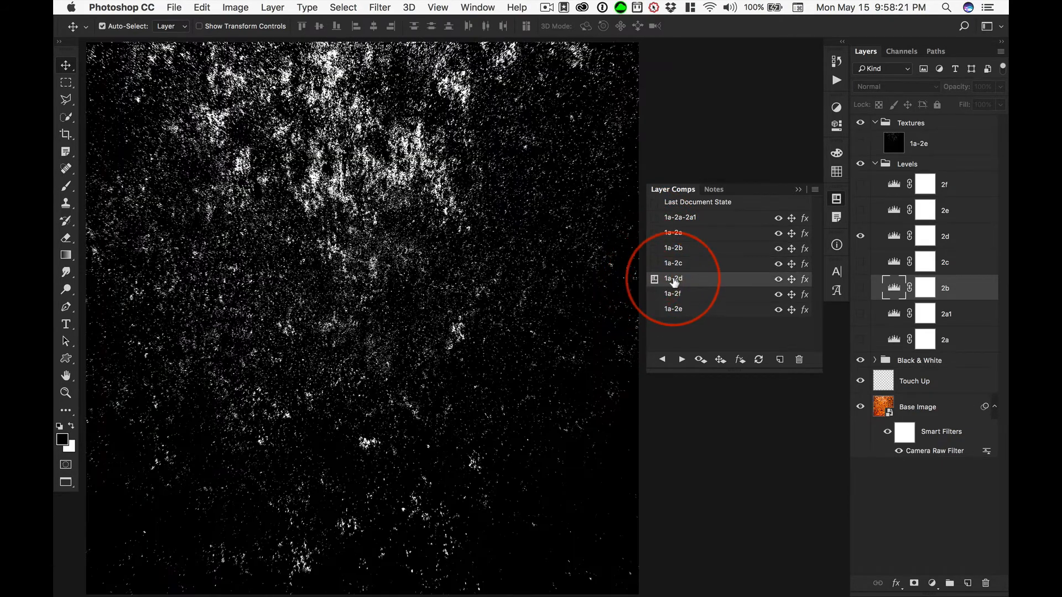
Reorder the layer comps so that 1a-2b sits between 1a-2c and 1a-2d.
click(683, 250)
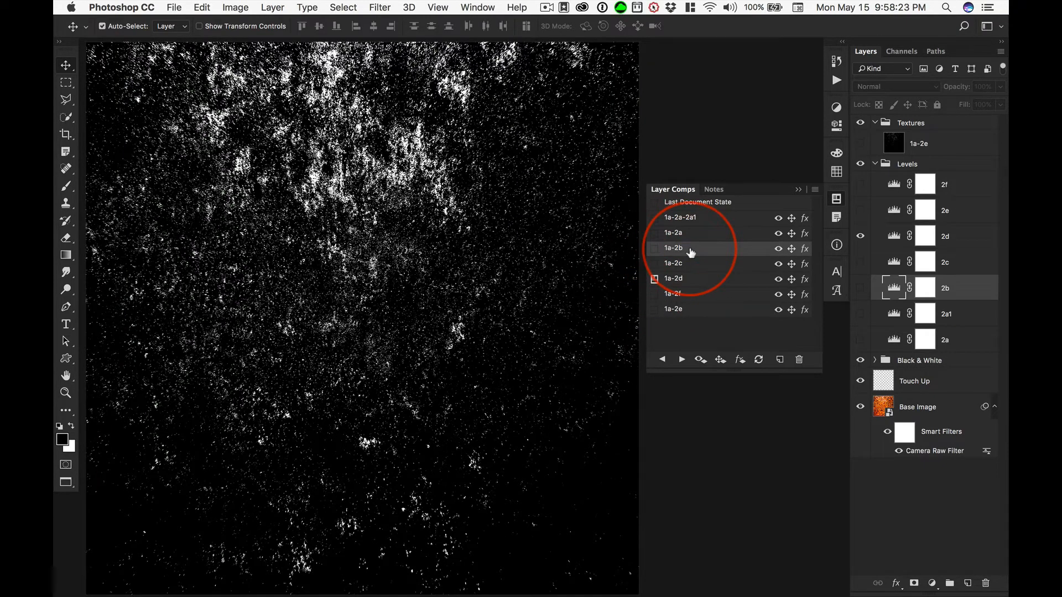
drag(690, 253, 695, 266)
Compare layer comp 1a-2b with 1a-2c and repeatedly with 1a-2d, and return to 1a-2b.
click(654, 265)
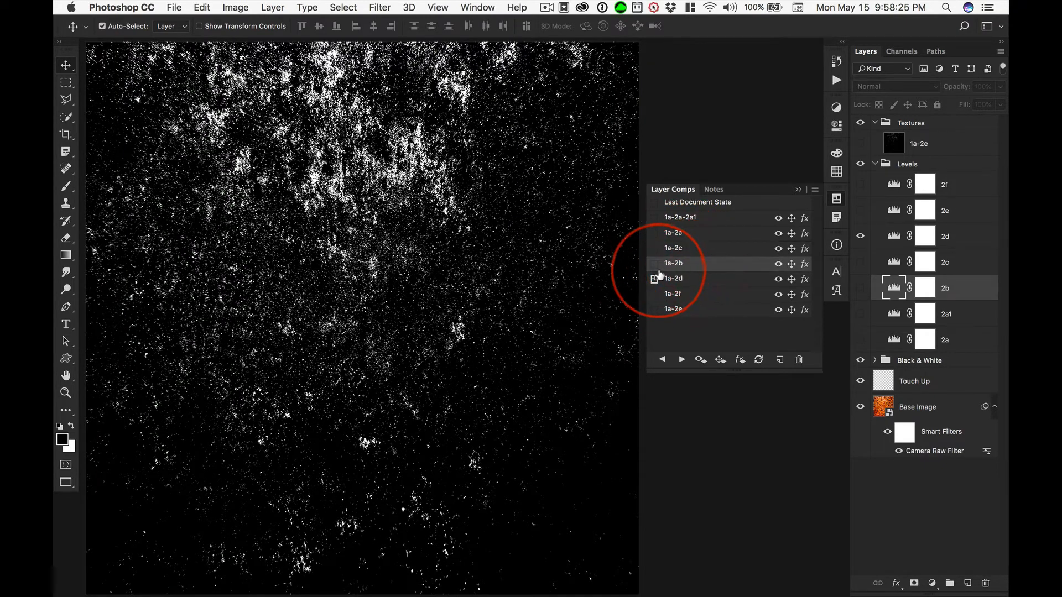
click(654, 250)
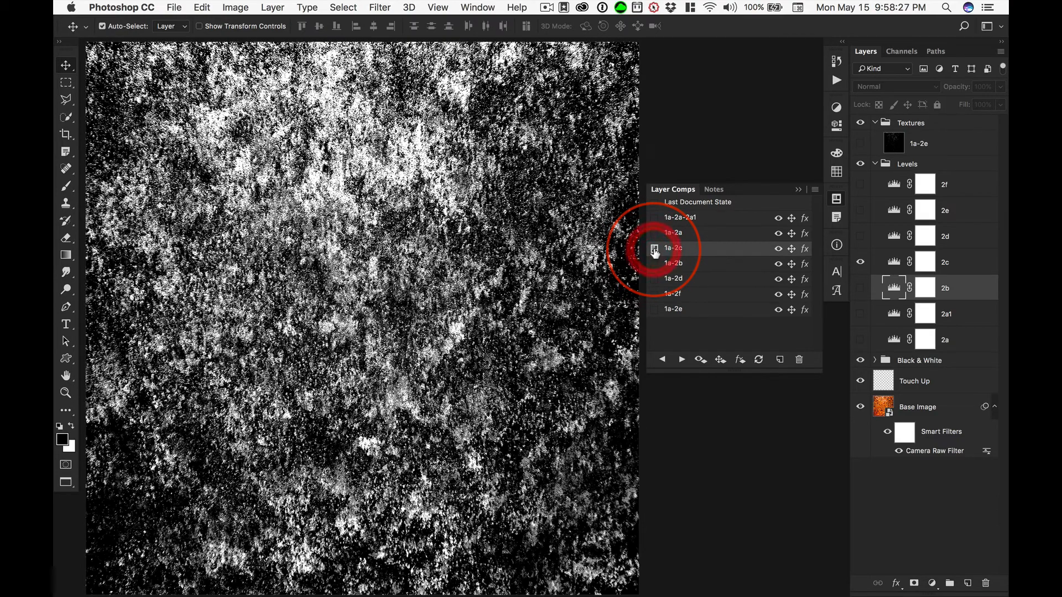
click(656, 263)
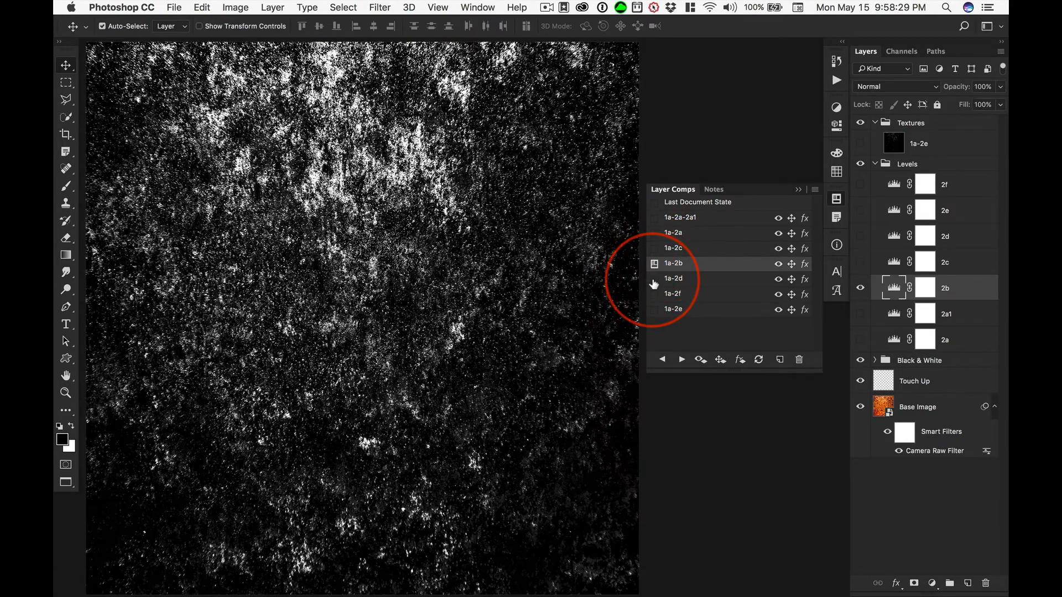
click(654, 282)
click(654, 265)
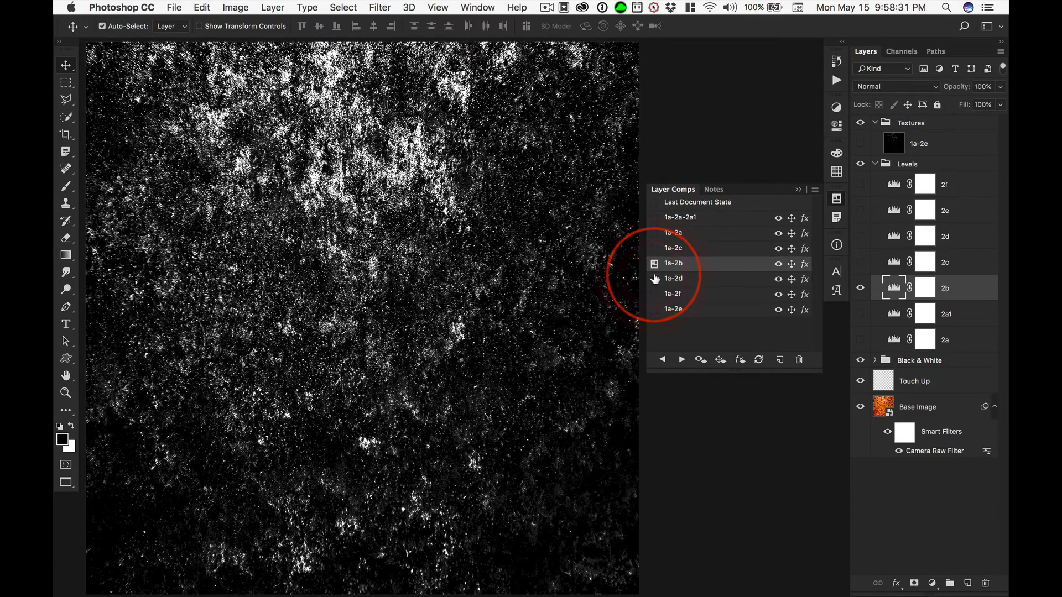
click(654, 279)
click(654, 264)
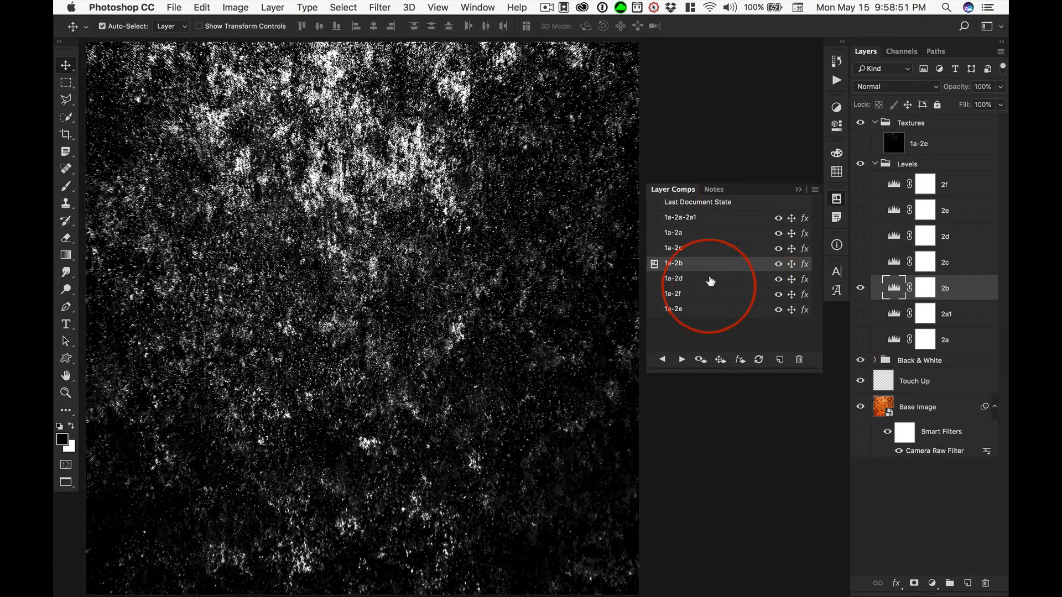
click(654, 279)
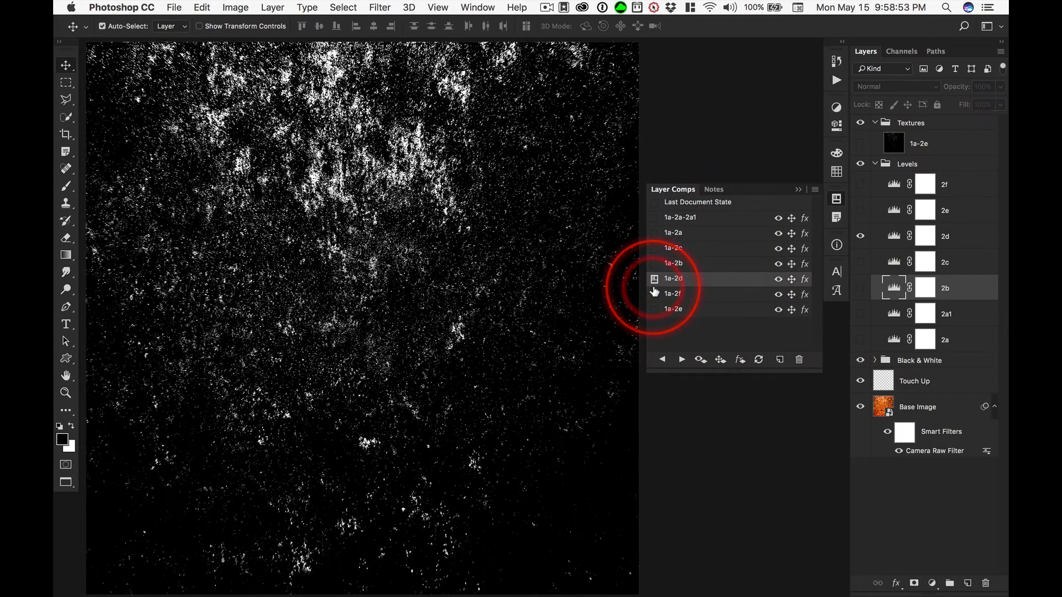
click(654, 265)
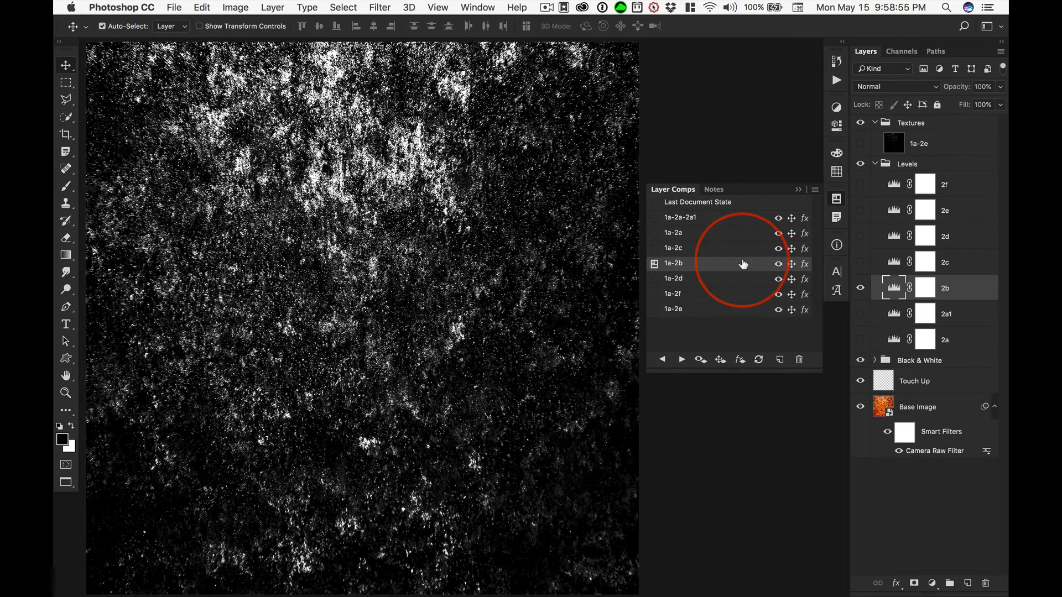